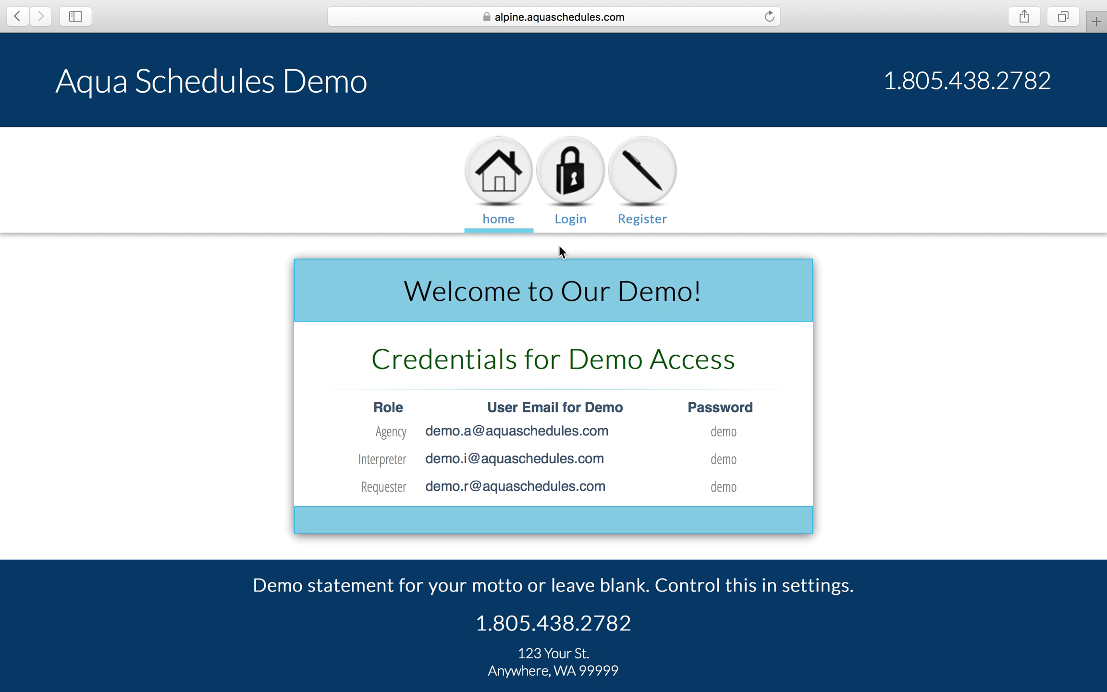
- Open the Register As page from the top navigation
{"action": "left_click", "coordinate": [643, 178]}
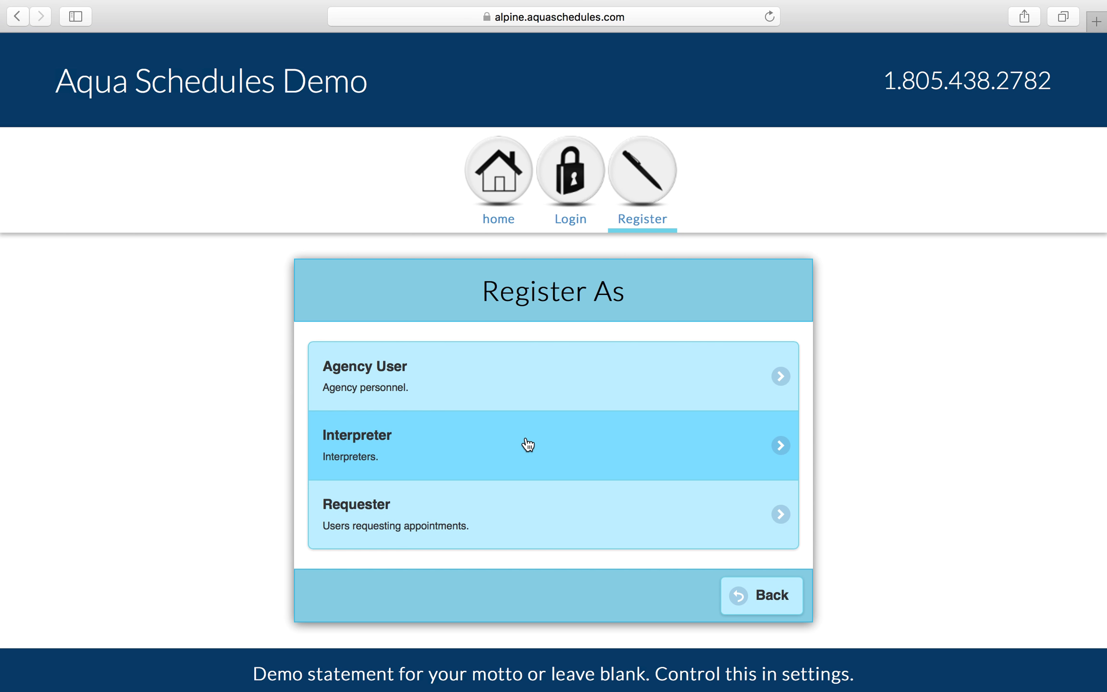
- Choose Requester registration and enter the new user's first and last name
{"action": "left_click", "coordinate": [507, 520]}
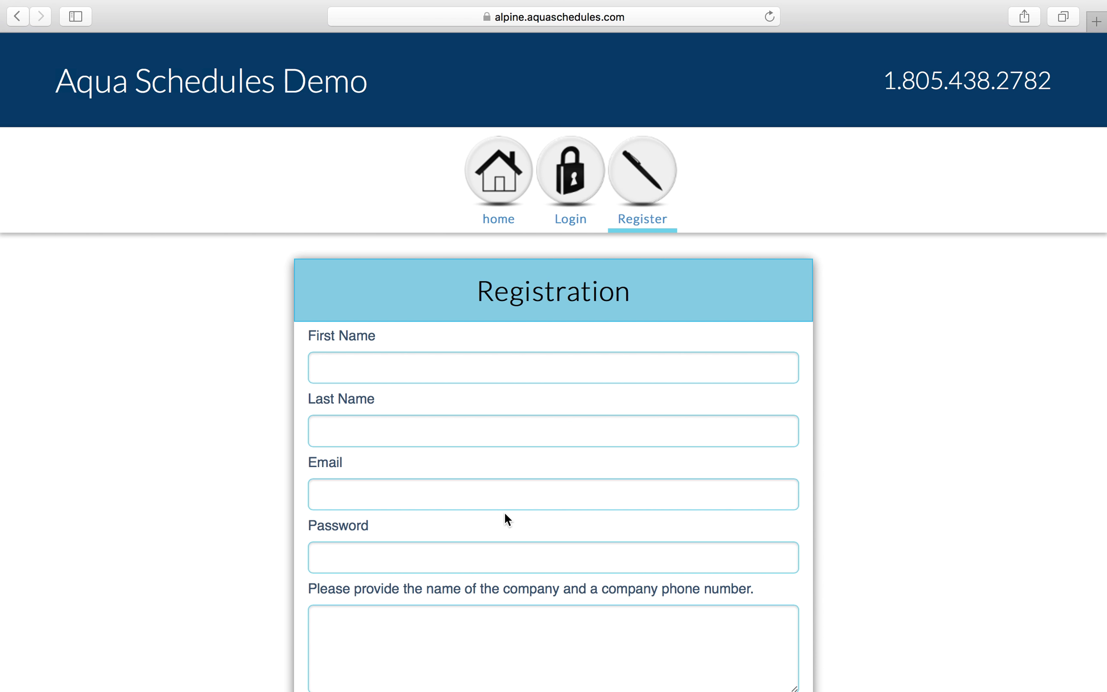
{"action": "left_click", "coordinate": [422, 369]}
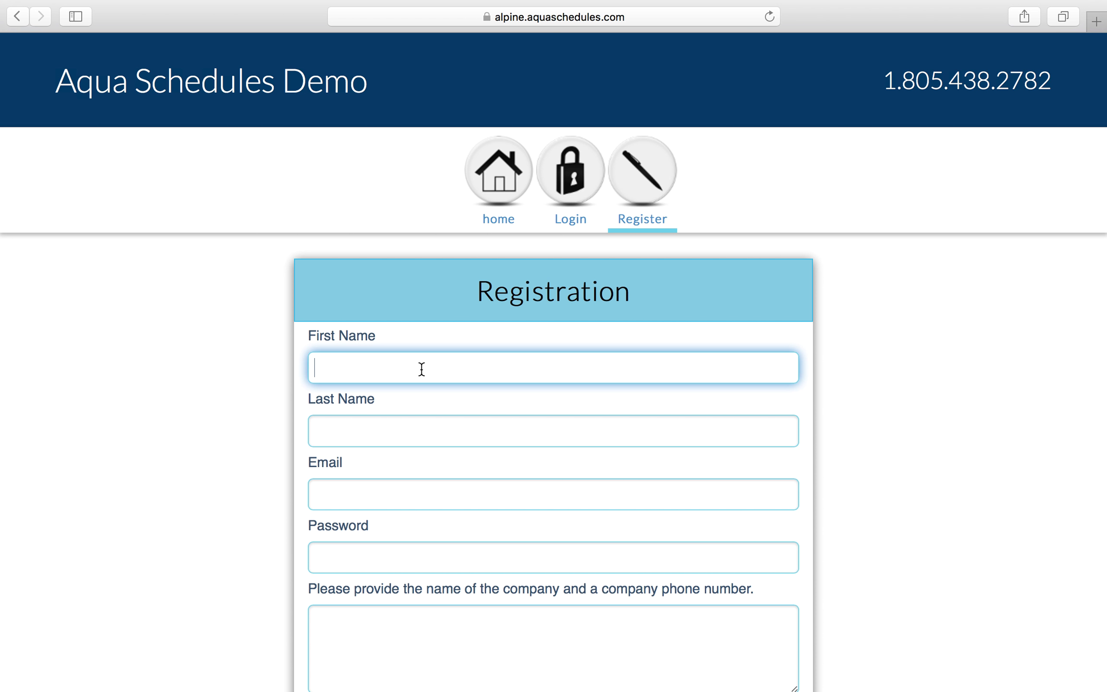
{"action": "type", "text": "Jane"}
{"action": "key", "text": "Tab"}
{"action": "type", "text": "Smith"}
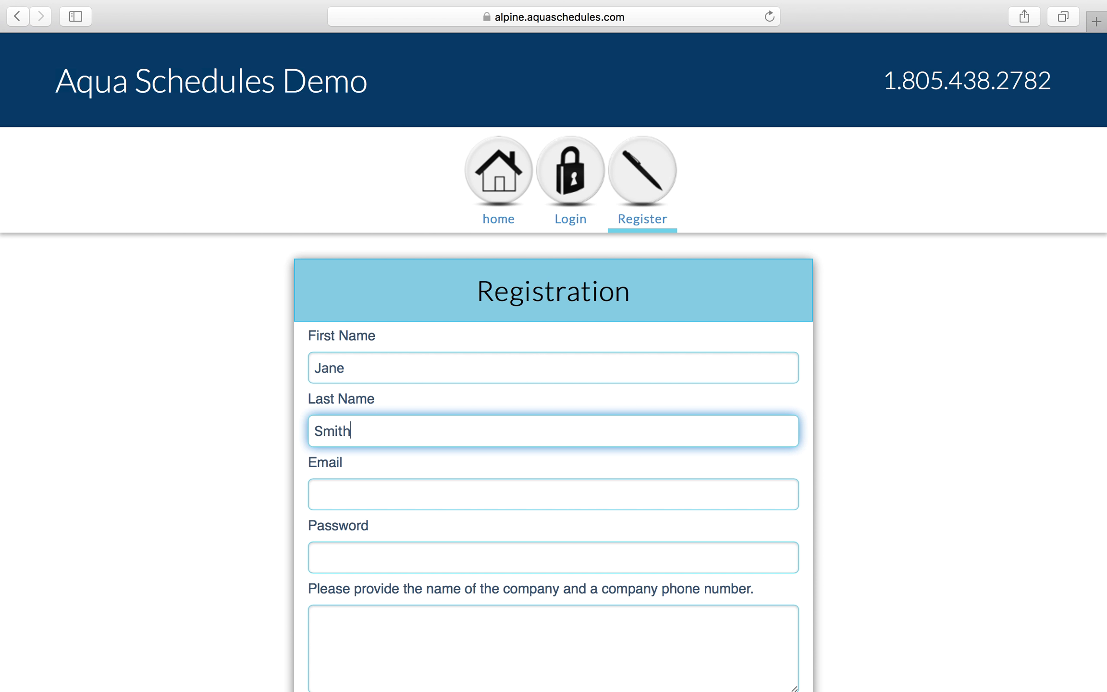
- Enter the new user's e-mail address, correcting a mistyped letter
{"action": "key", "text": "Tab"}
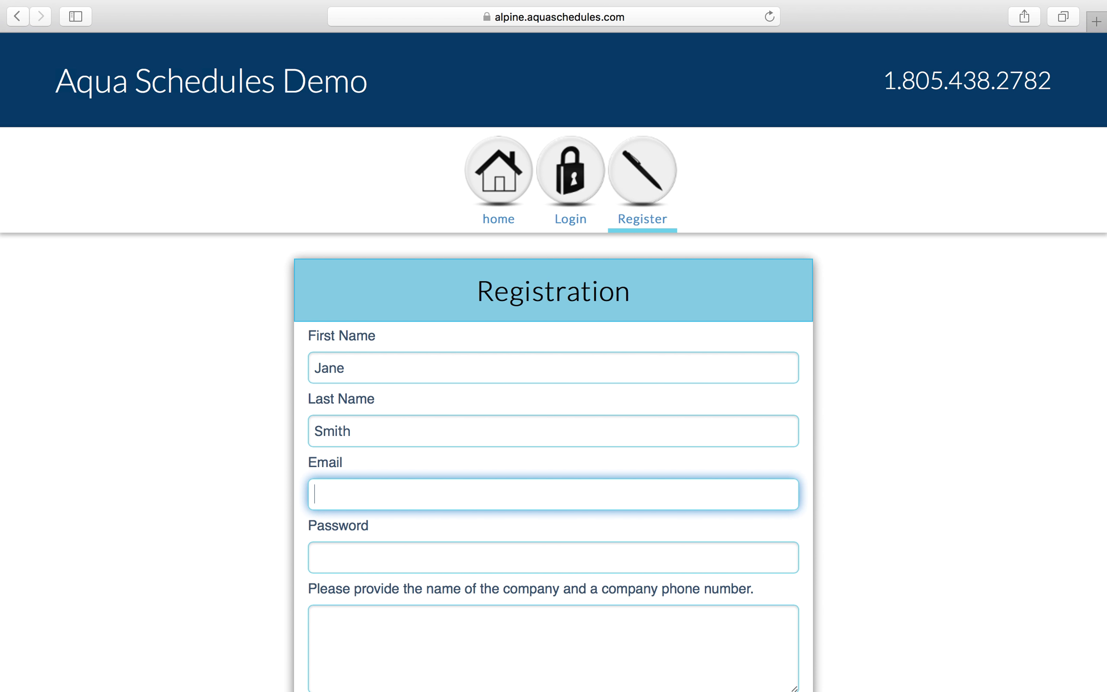
{"action": "type", "text": "janesmith@emi"}
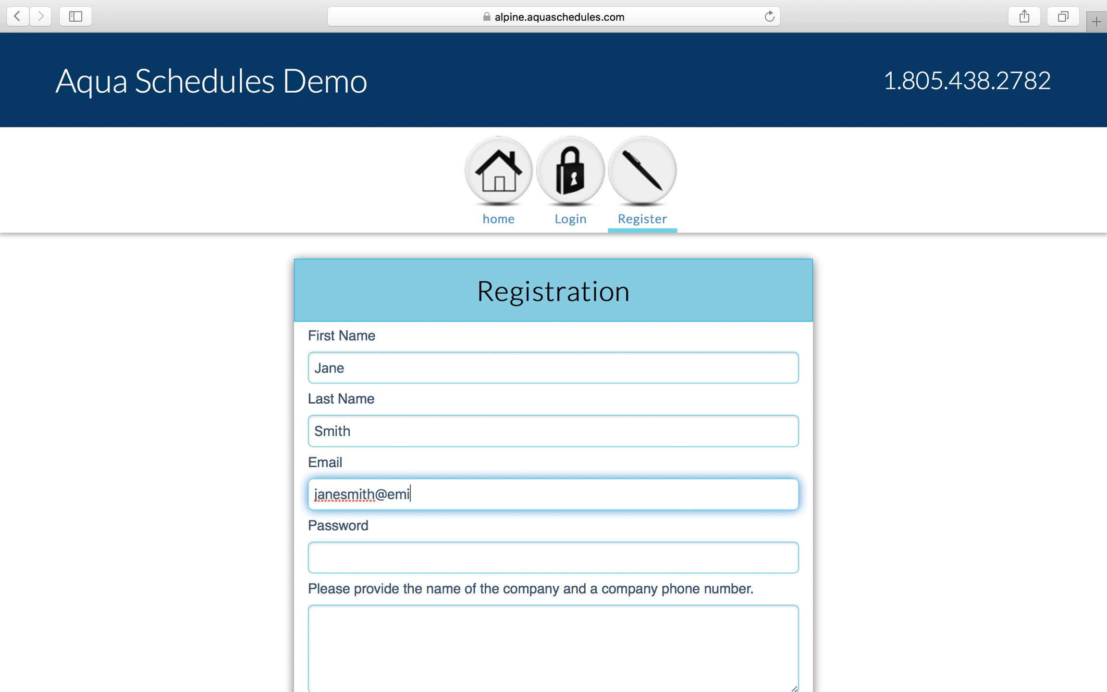
{"action": "key", "text": "BackSpace"}
{"action": "type", "text": "ail.com"}
- Enter an account password that meets the listed password requirements
{"action": "left_click", "coordinate": [315, 557]}
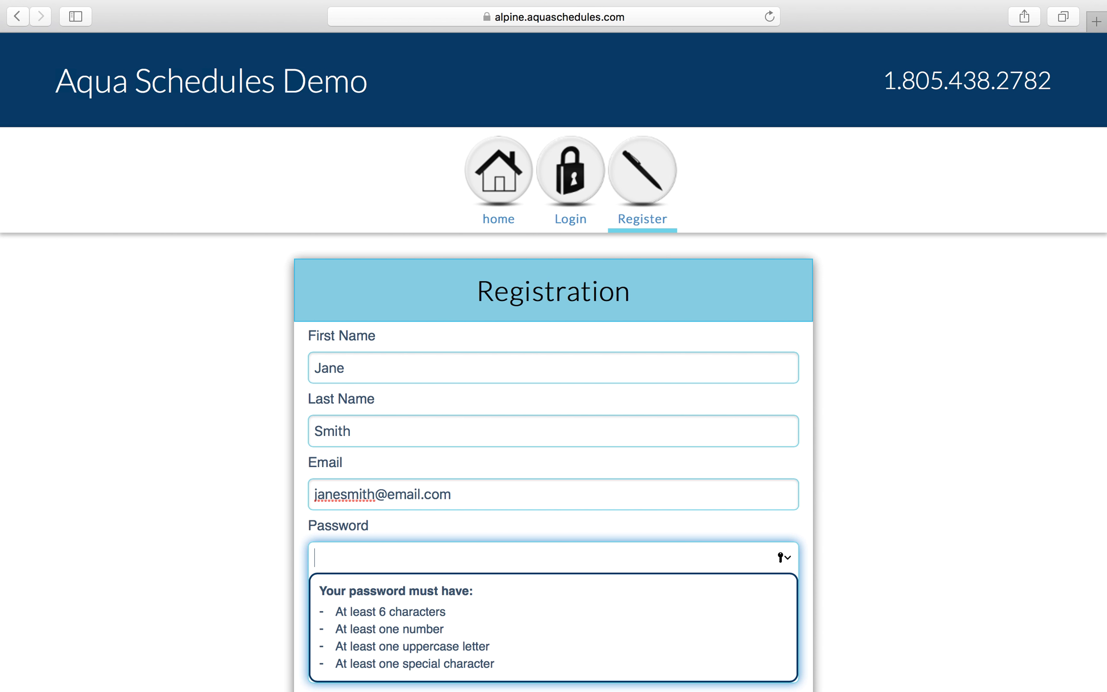
{"action": "type", "text": "Passwor"}
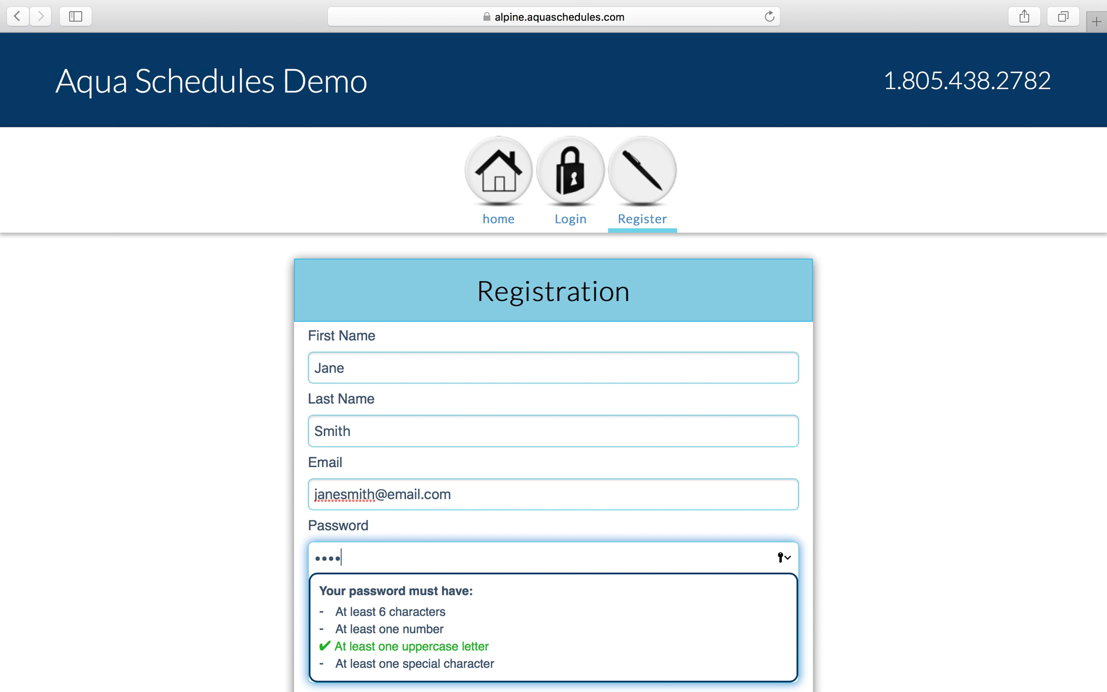
{"action": "type", "text": "ds"}
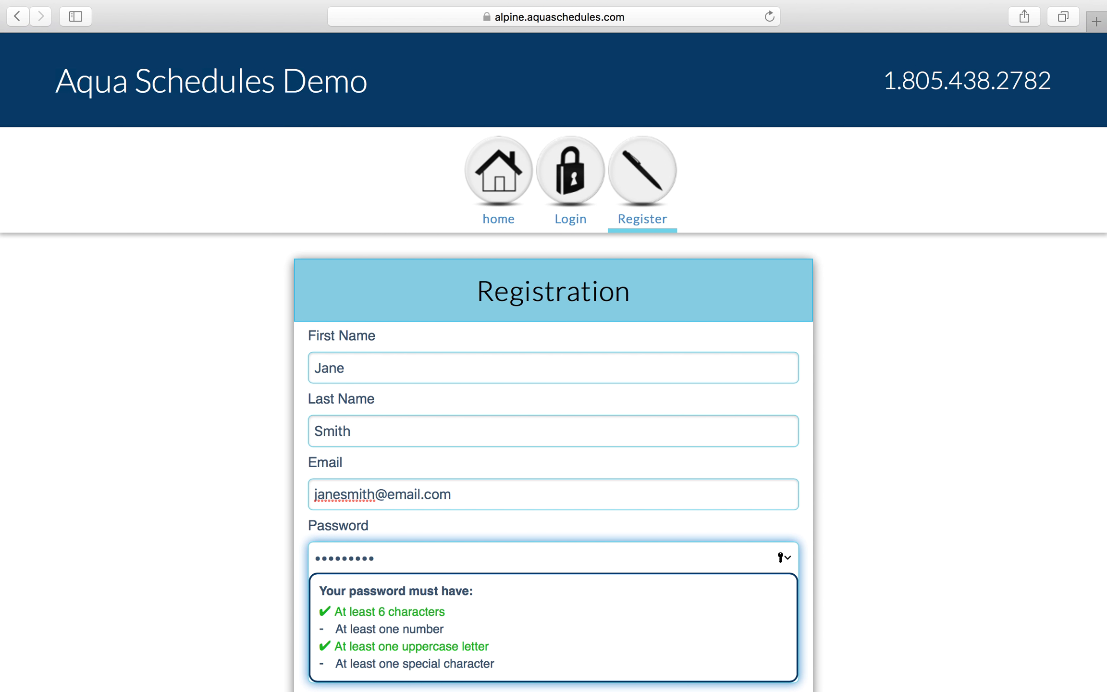
{"action": "type", "text": "!1"}
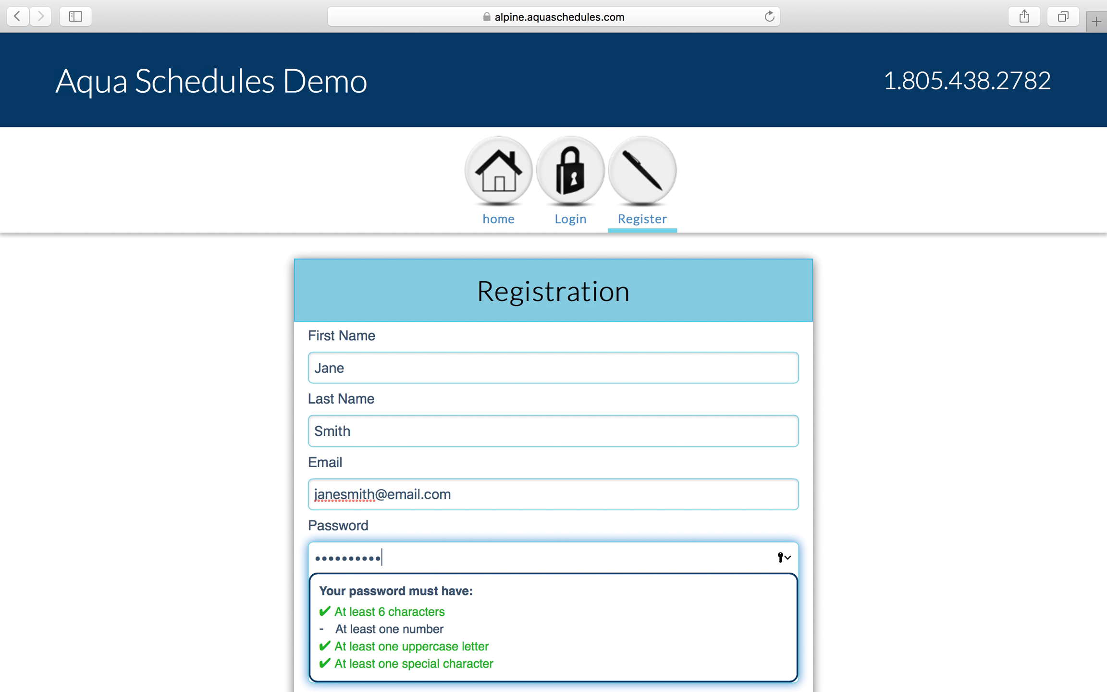
{"action": "key", "text": "Tab"}
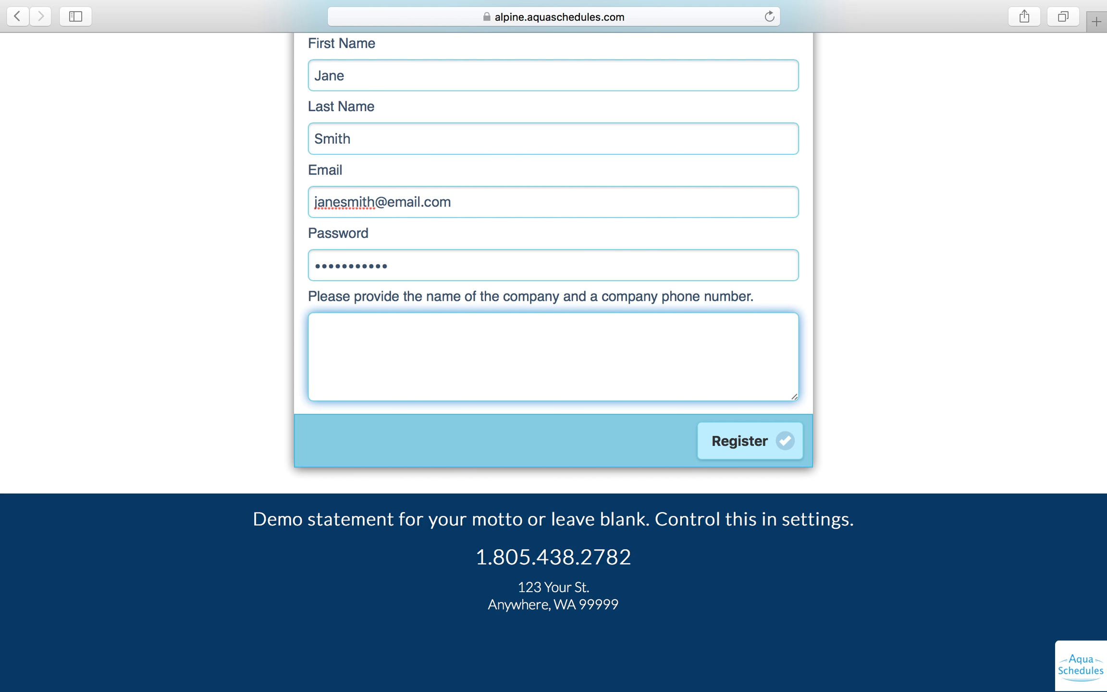
- Enter company name ABC Hospital with its phone number and submit the registration
{"action": "type", "text": "ABC Hospital  123-456-7890"}
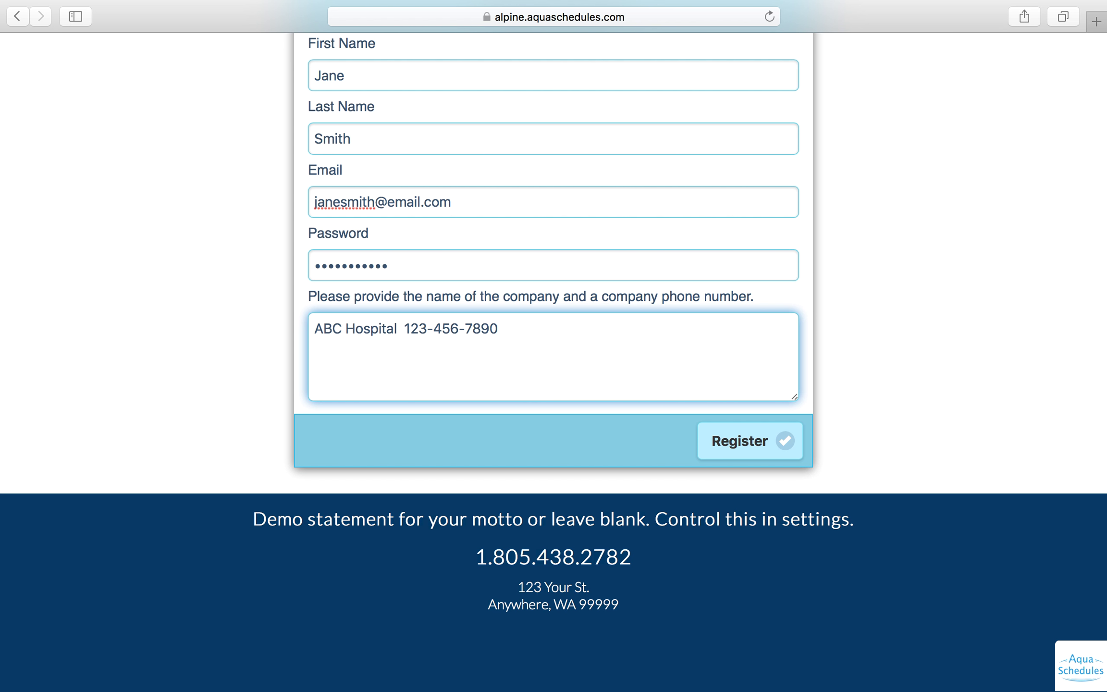
{"action": "left_click", "coordinate": [739, 450]}
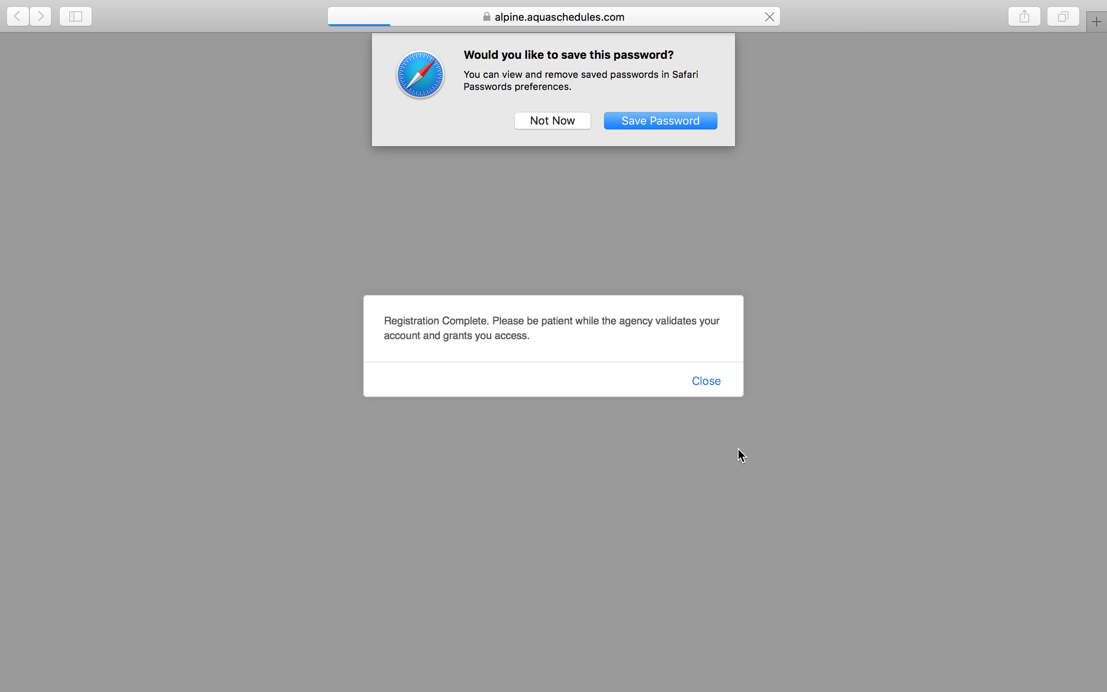
- Decline the browser's offer to save the password
{"action": "left_click", "coordinate": [552, 121]}
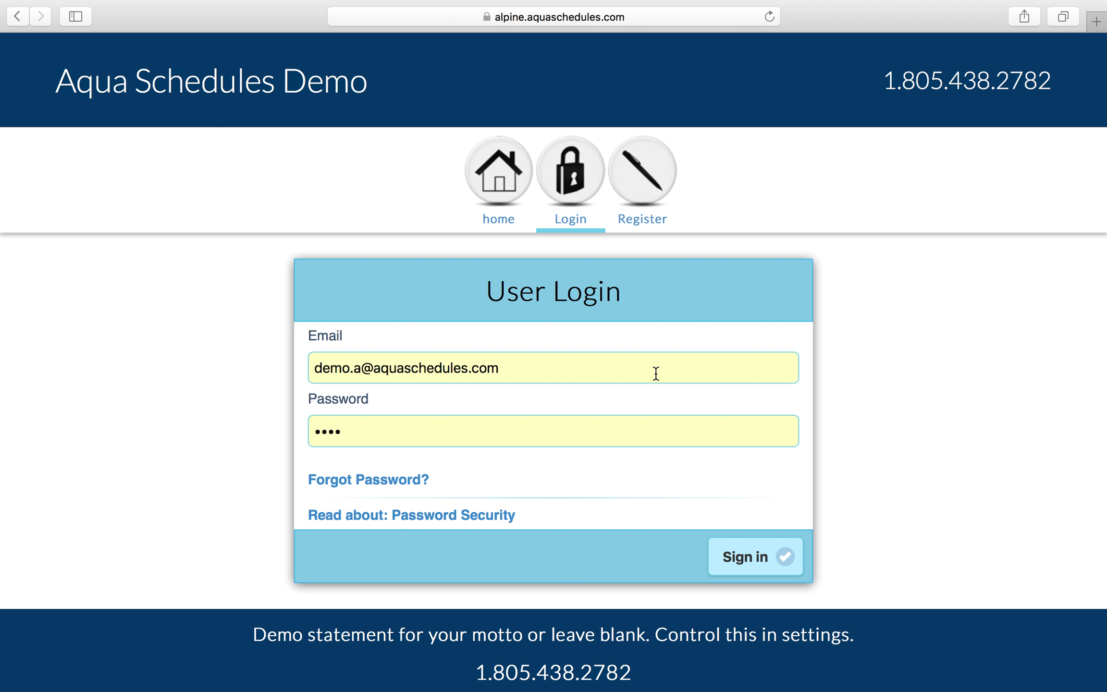
- Replace the prefilled demo e-mail with the new user's e-mail and enter their password
{"action": "double_click", "coordinate": [638, 368]}
{"action": "double_click", "coordinate": [638, 368]}
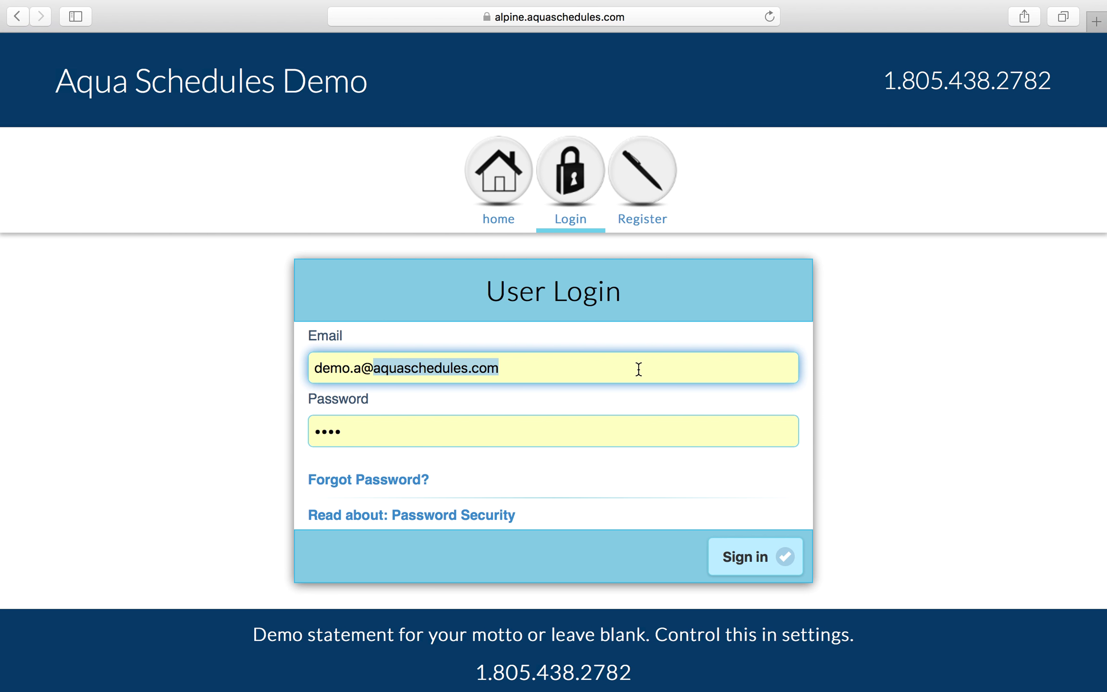
{"action": "triple_click", "coordinate": [625, 368]}
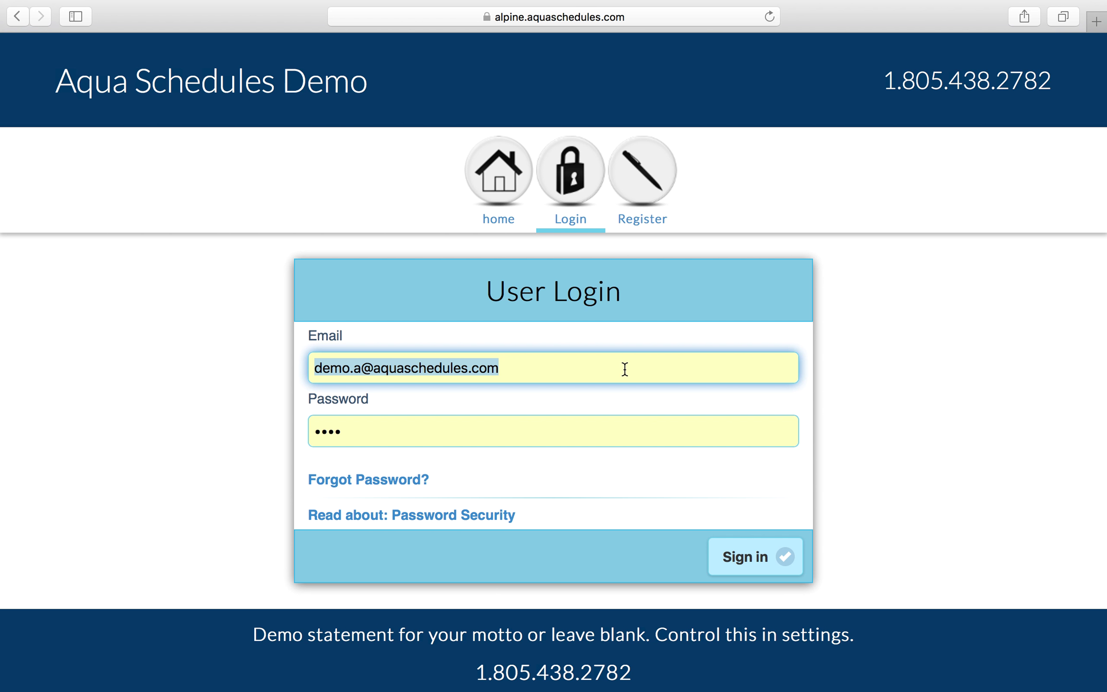
{"action": "key", "text": "BackSpace"}
{"action": "type", "text": "janesmi"}
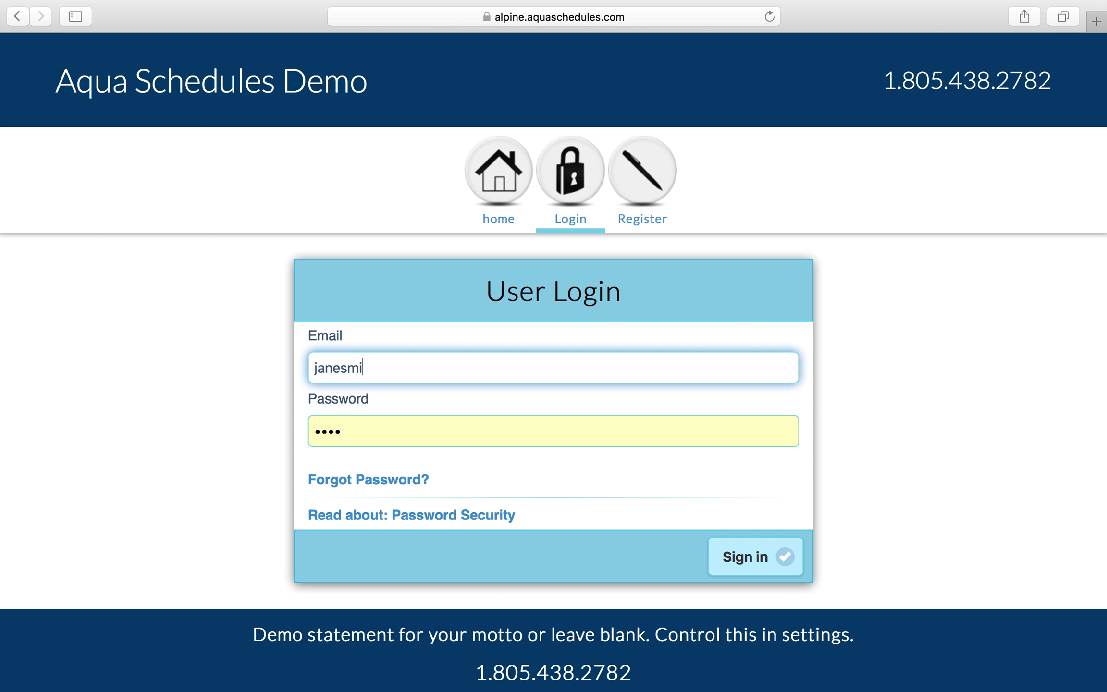
{"action": "type", "text": "th@email.com"}
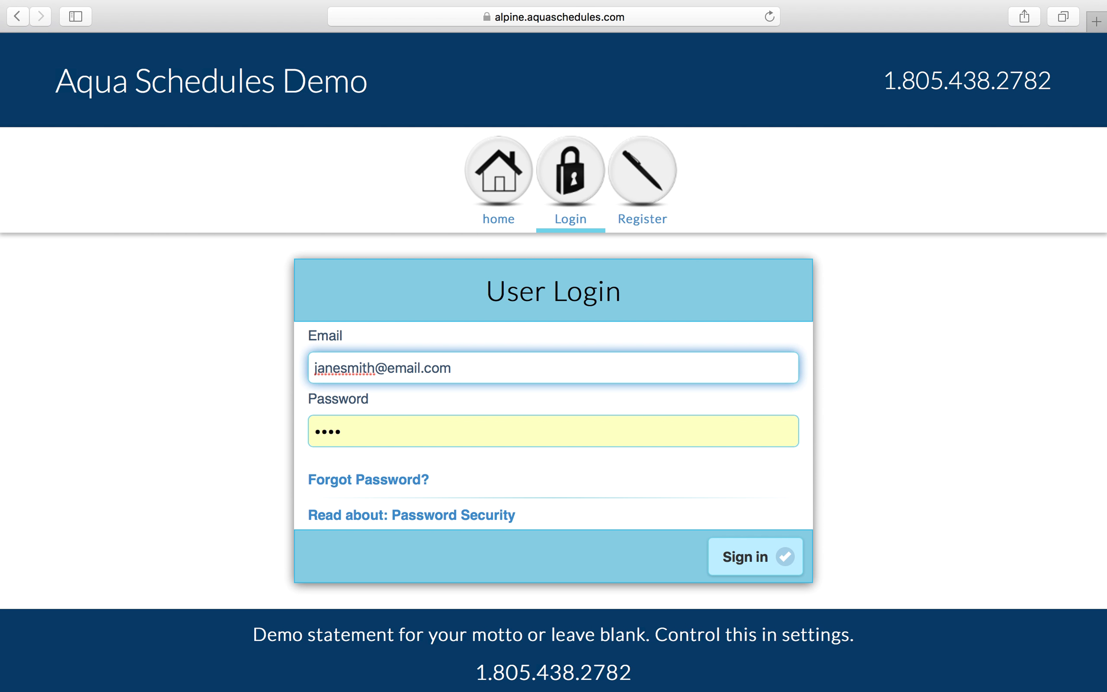
{"action": "key", "text": "Tab"}
{"action": "type", "text": "•••••••••"}
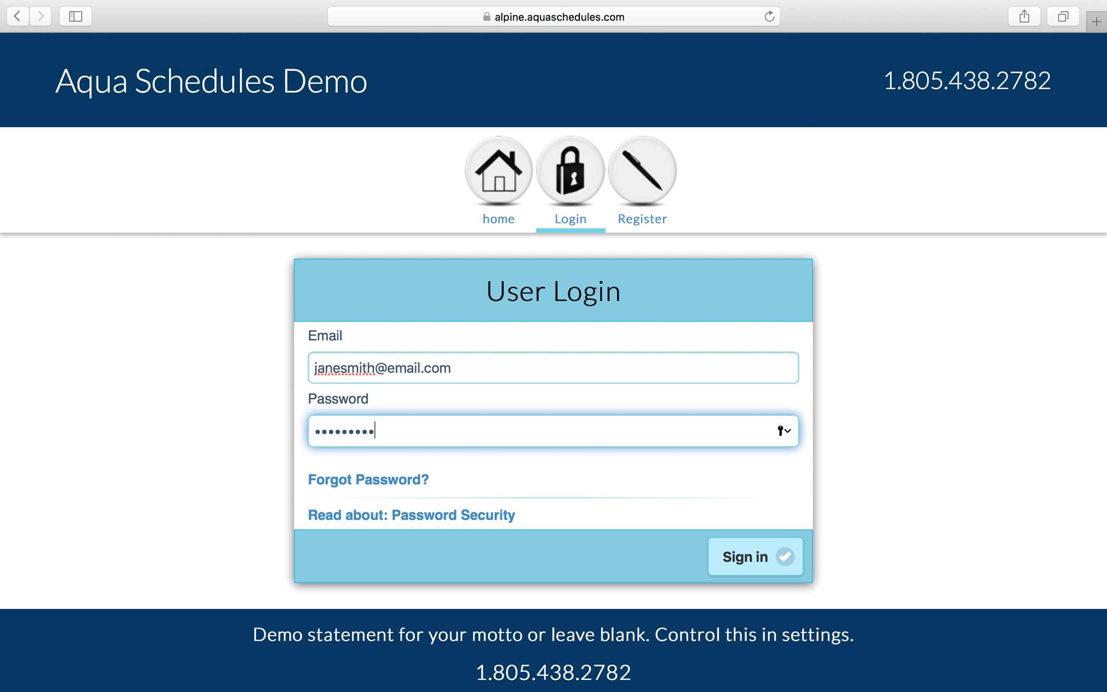
{"action": "type", "text": "••"}
- Sign in as the new user, decline saving the password, and scroll to Bypass
{"action": "left_click", "coordinate": [737, 548]}
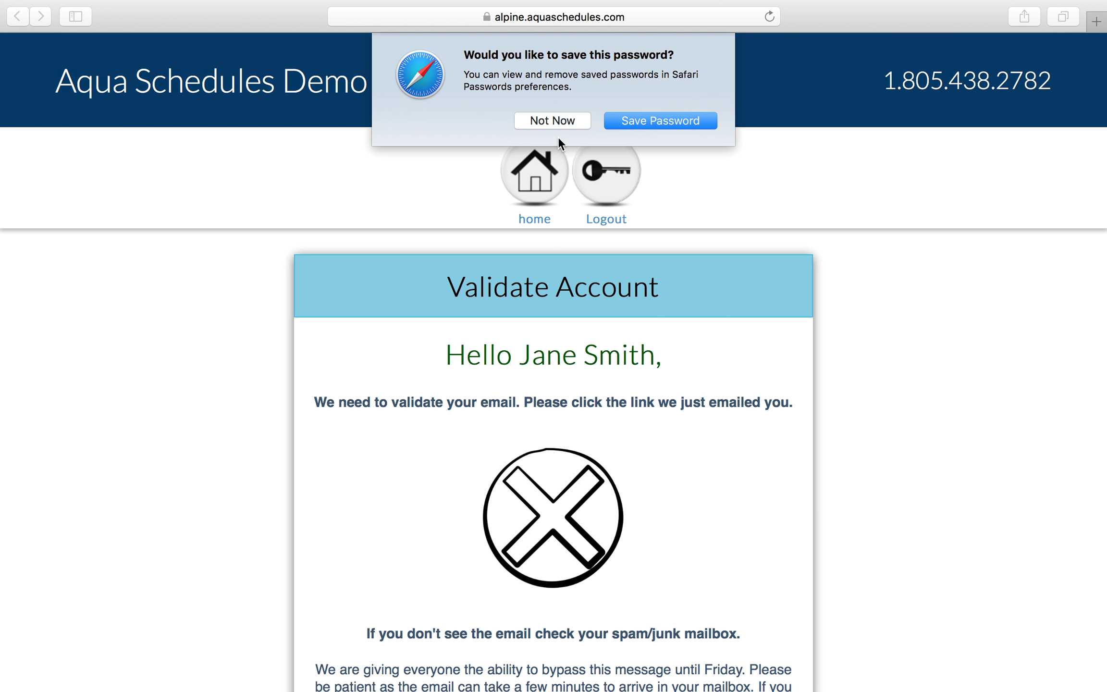
{"action": "left_click", "coordinate": [559, 120]}
{"action": "scroll", "coordinate": [583, 326], "scroll_direction": "down", "scroll_amount": 5}
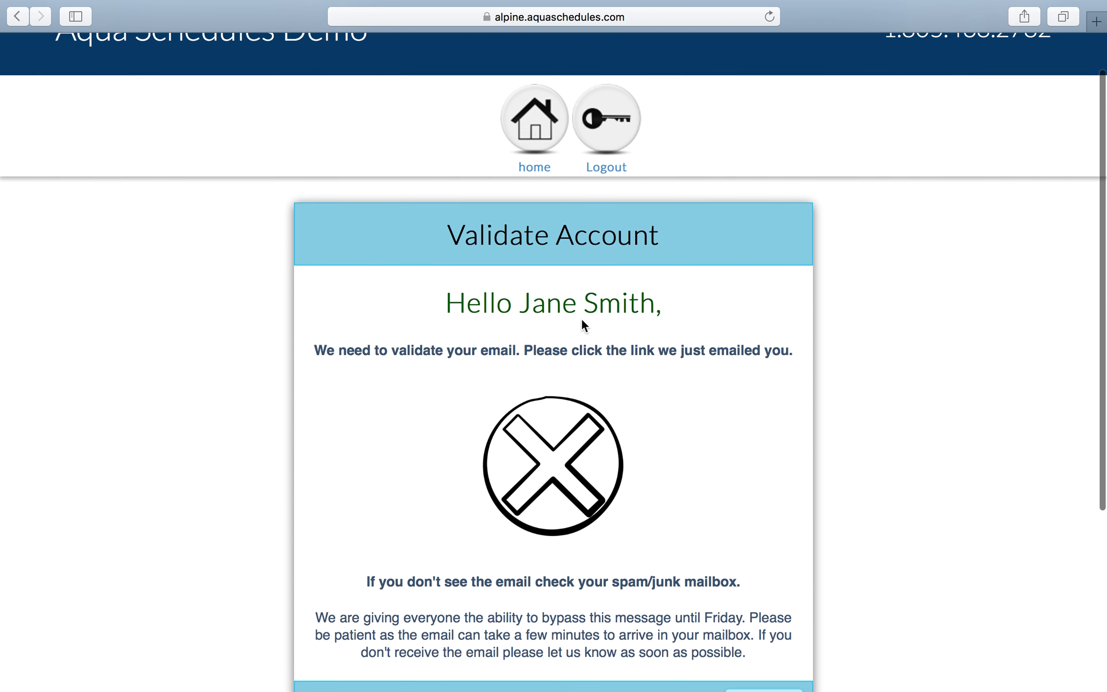